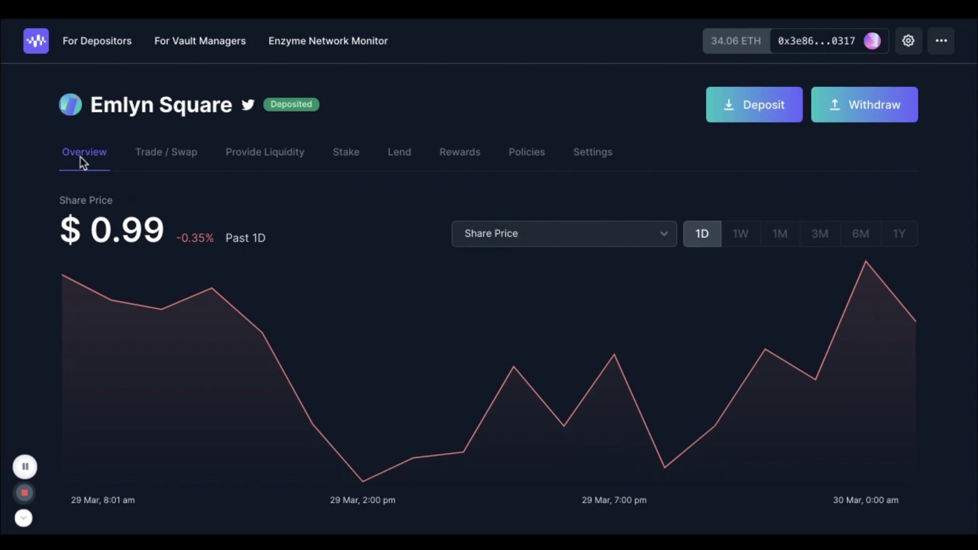
# Step: Bring up the Emlyn Square swap form, which quotes 1 DAI for 0.0153 MLN
pyautogui.click(156, 155)
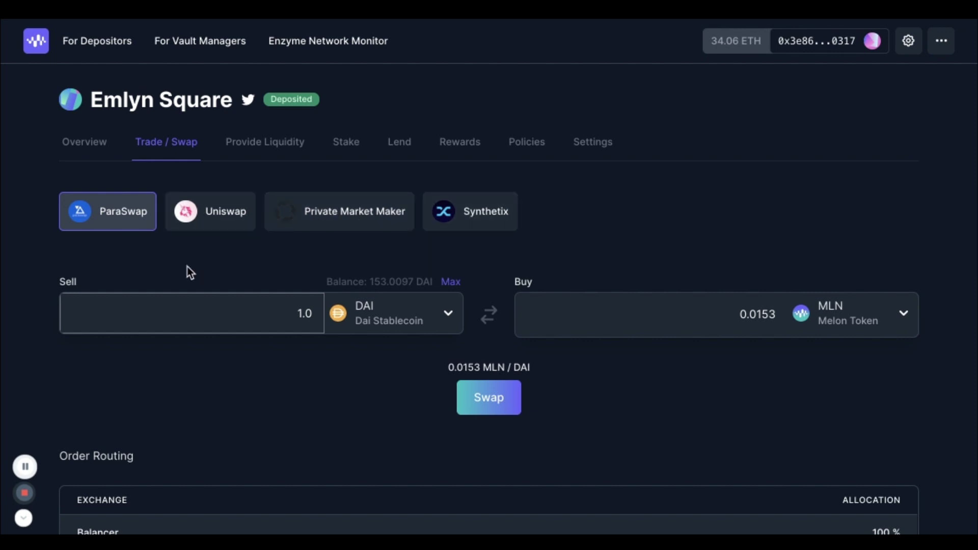
# Step: Browse the Uniswap liquidity pools, then view the unfunded stakedETH (stETH) staking listing
pyautogui.click(271, 146)
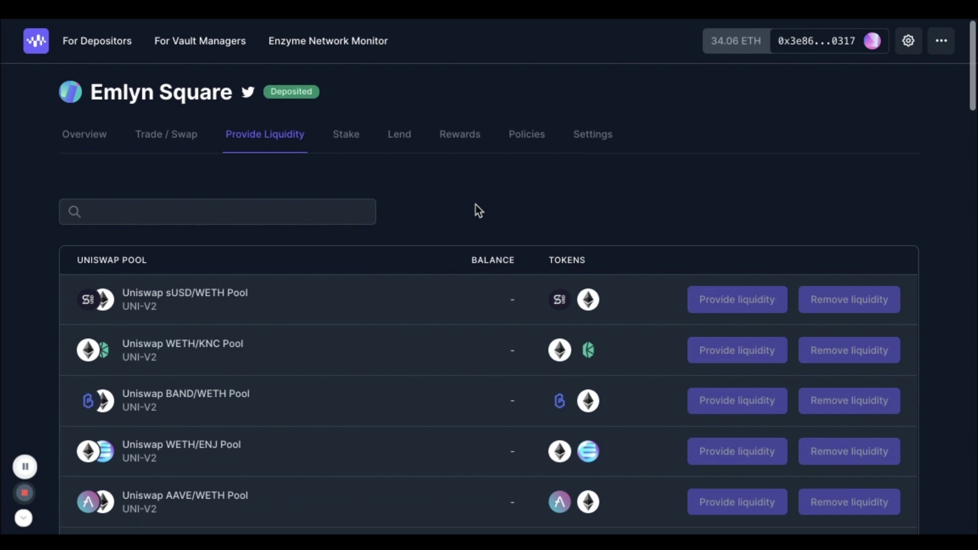
pyautogui.scroll(-3, 476, 205)
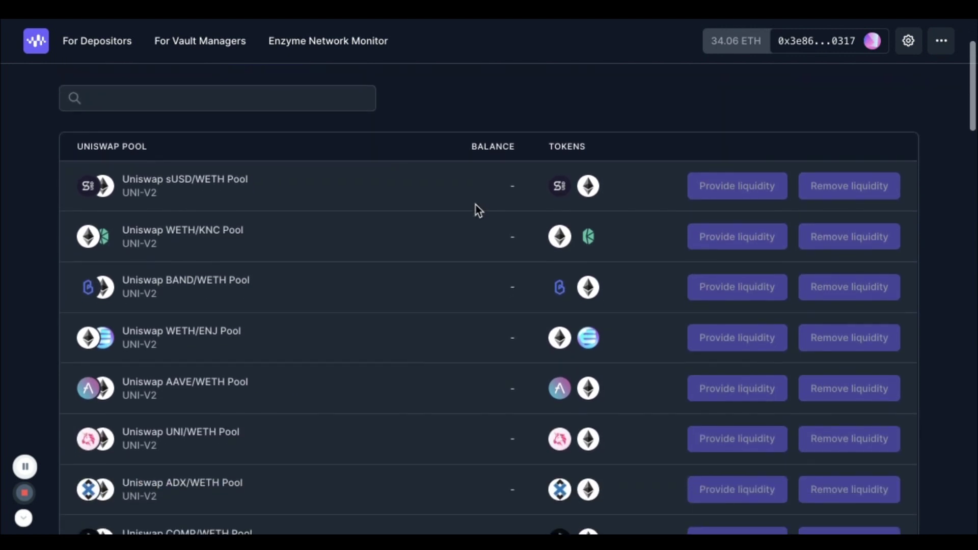
pyautogui.scroll(-1, 476, 205)
pyautogui.scroll(1, 477, 204)
pyautogui.scroll(3, 476, 206)
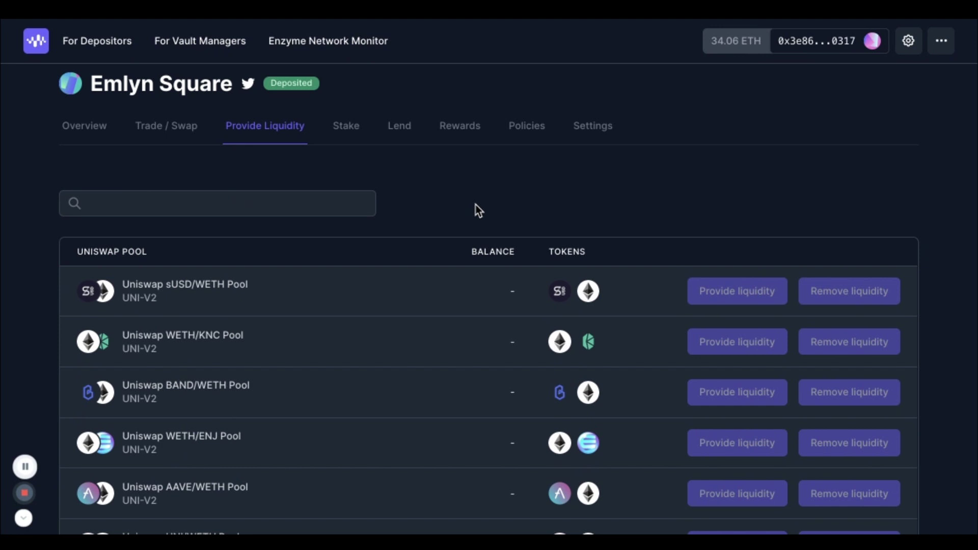
pyautogui.click(348, 131)
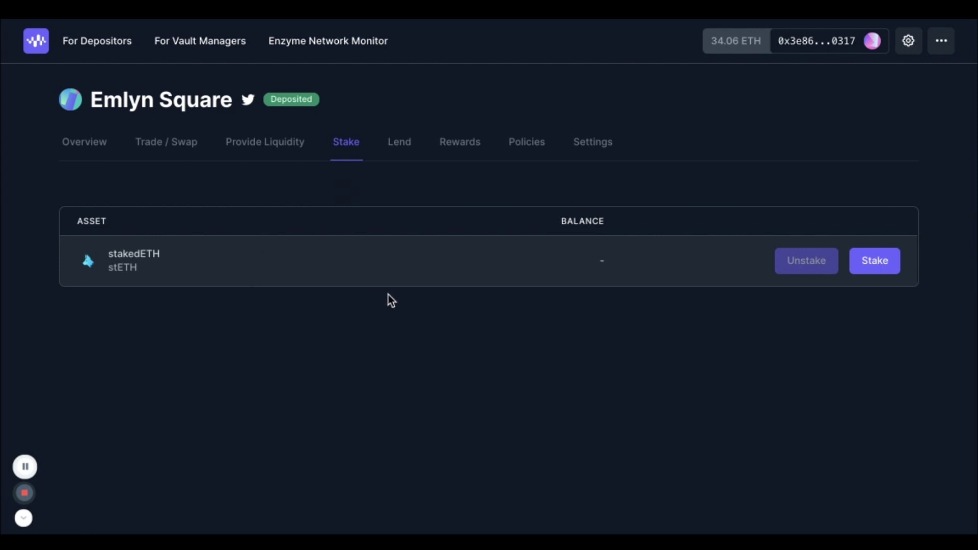
# Step: Review the $201.99 Compound cDAI position and the available markets such as DAI
pyautogui.click(395, 145)
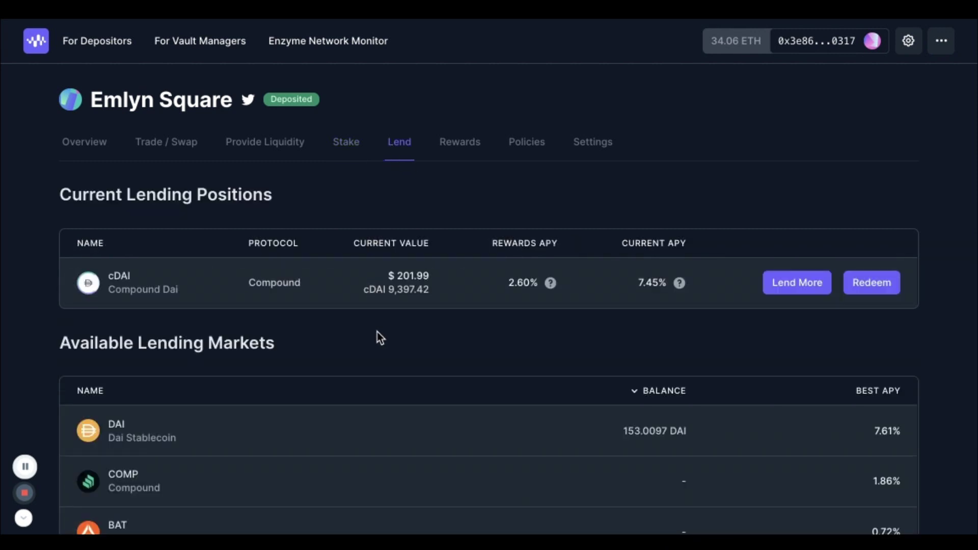
pyautogui.scroll(-3, 377, 332)
pyautogui.scroll(-2, 377, 332)
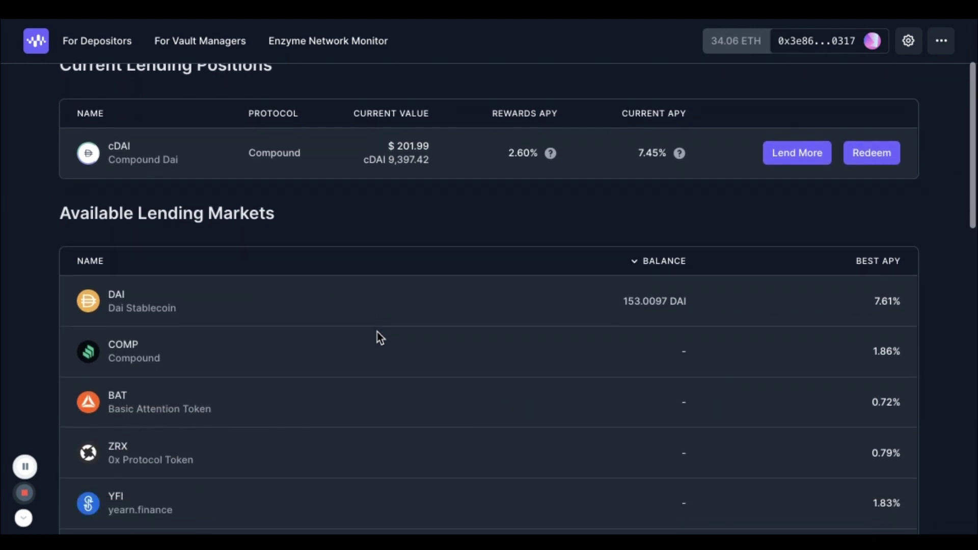
pyautogui.click(178, 308)
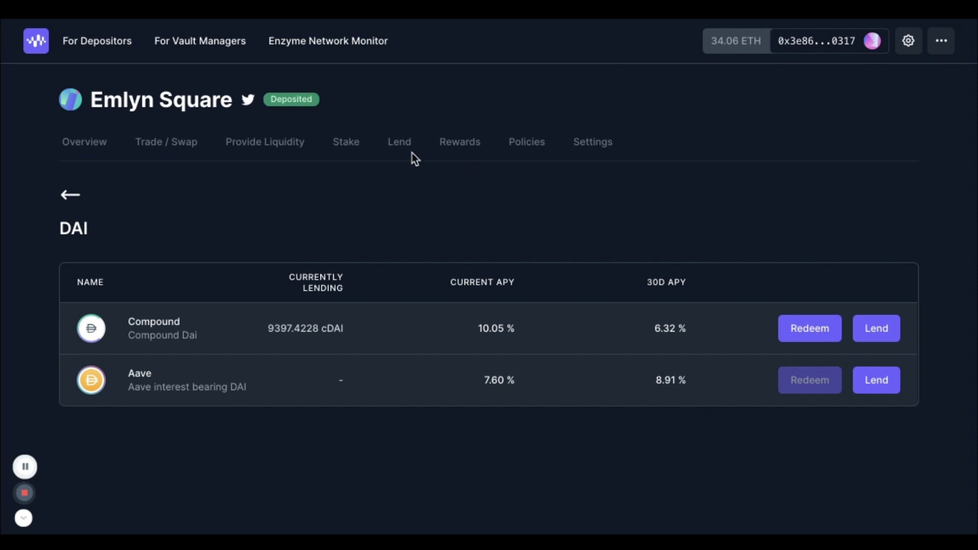
pyautogui.click(400, 142)
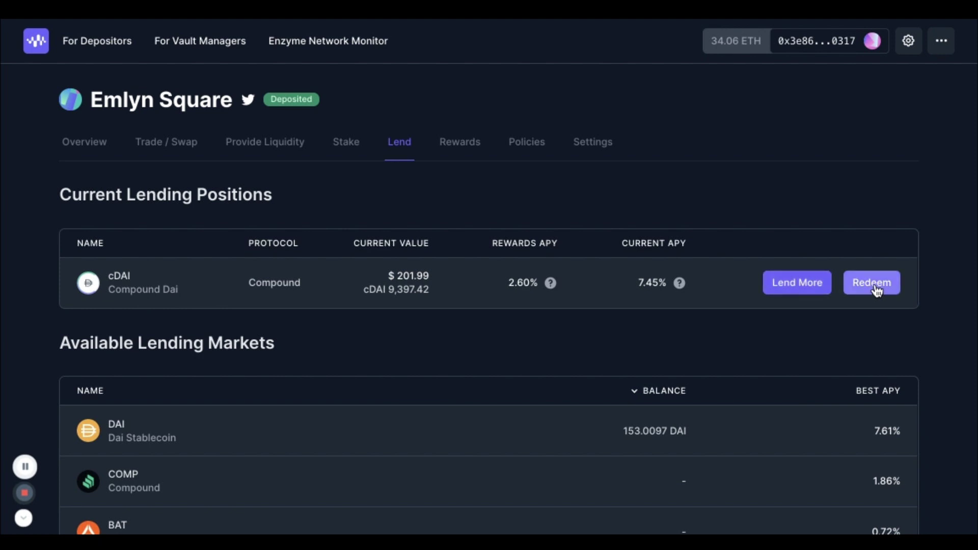
# Step: Check the claimable Compound COMP rewards, then return to the overview share price chart
pyautogui.click(459, 144)
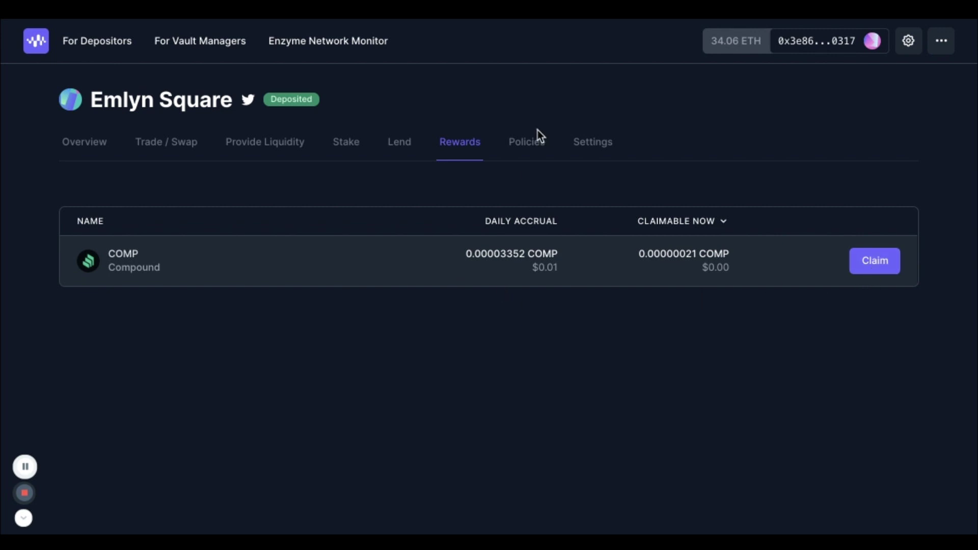
pyautogui.click(84, 141)
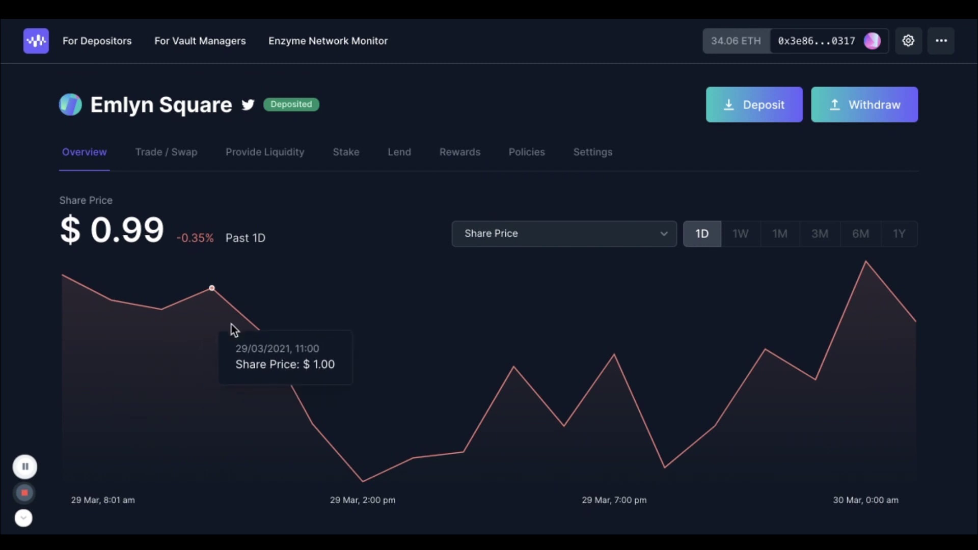
pyautogui.scroll(-3, 231, 324)
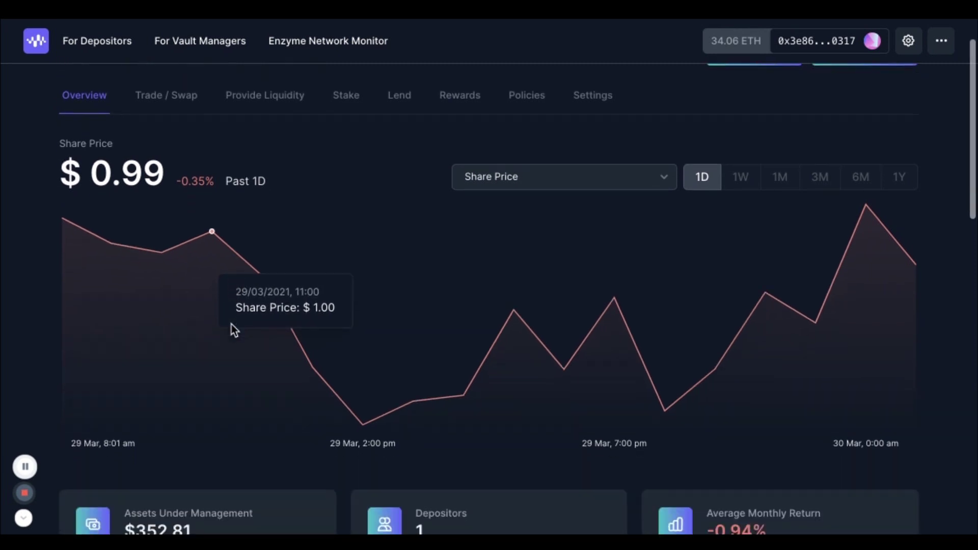
pyautogui.scroll(2, 232, 325)
pyautogui.scroll(1, 232, 325)
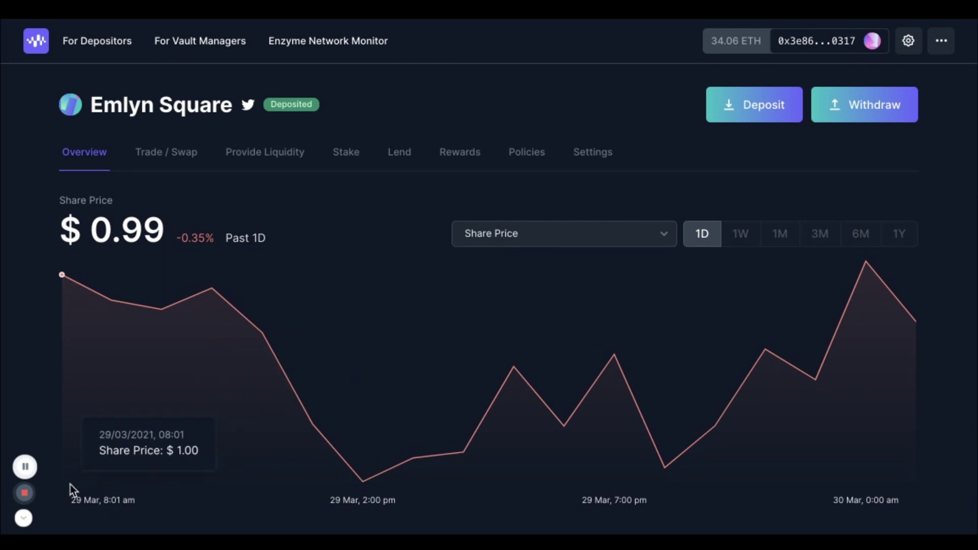